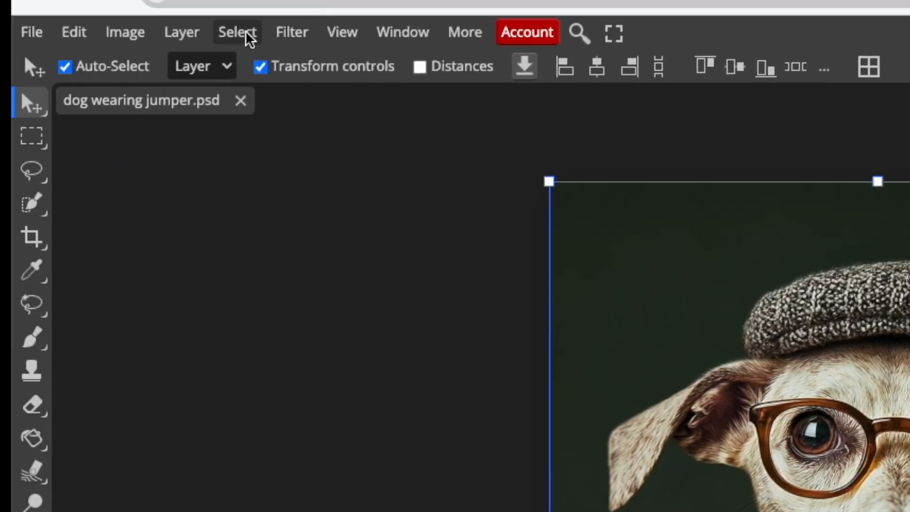
# Remove the background from the photo of the dog wearing a jumper with Remove BG.
pyautogui.click(246, 35)
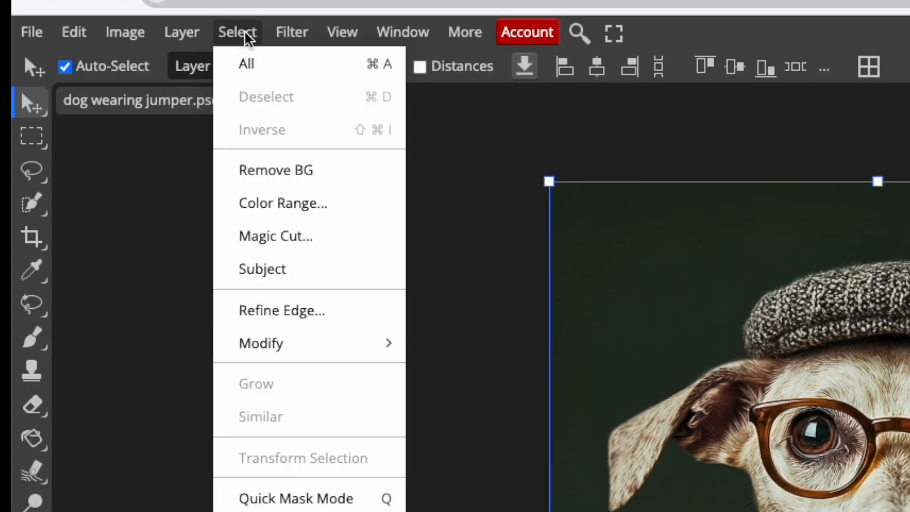
pyautogui.click(337, 184)
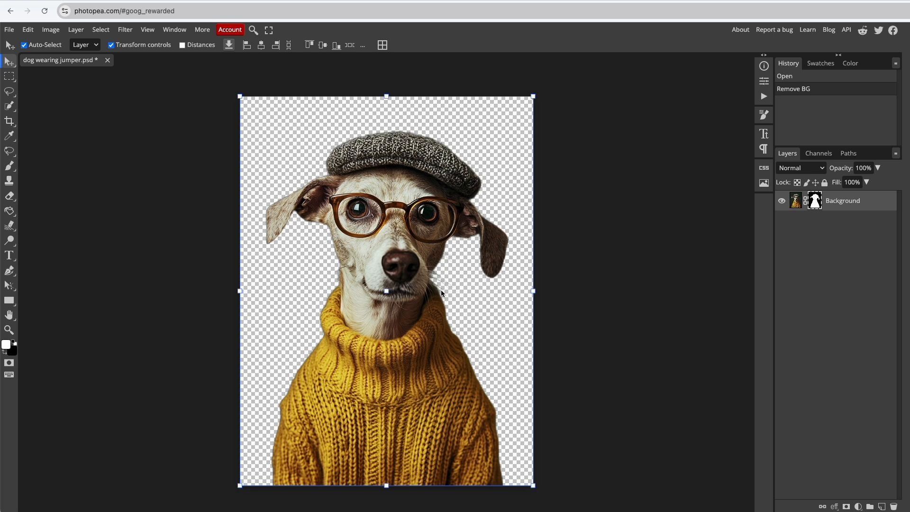
# Inspect the cutout edges around the dog's whiskers, jumper, flat cap and ears.
pyautogui.scroll(5, 441, 289)
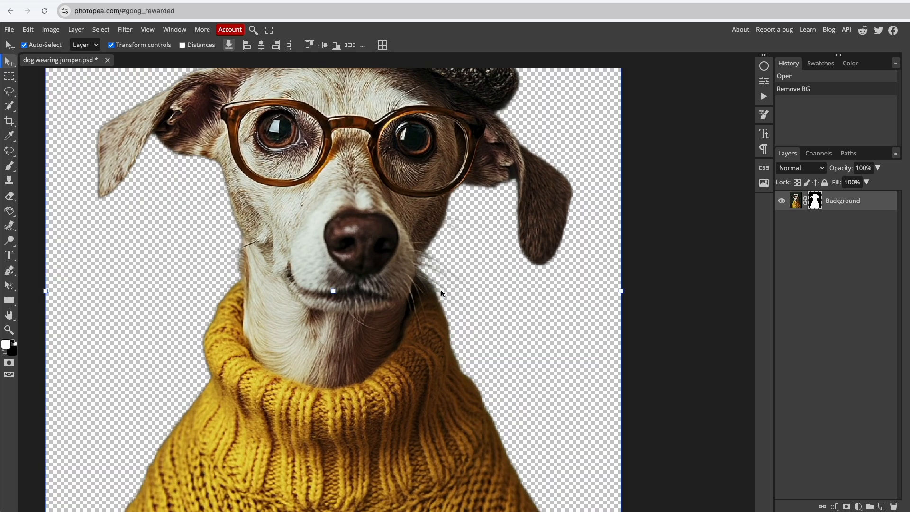
pyautogui.scroll(-3, 441, 292)
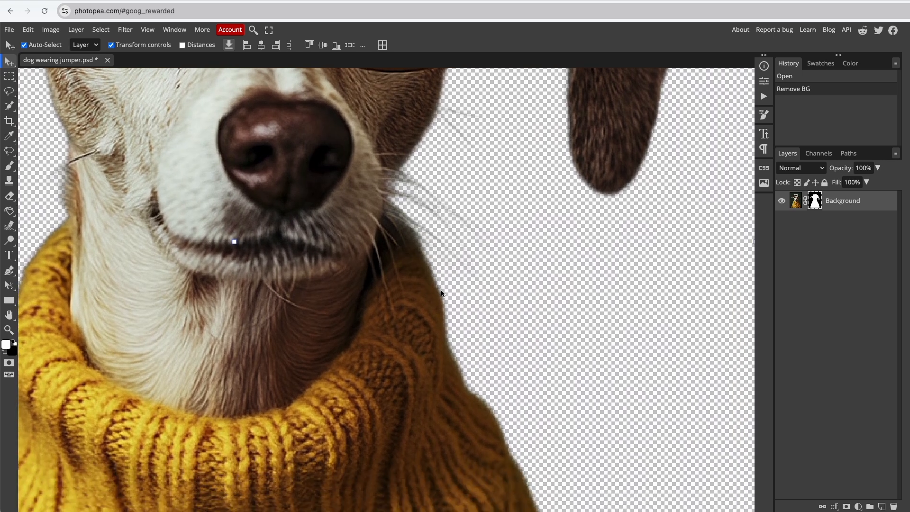
pyautogui.scroll(3, 441, 293)
pyautogui.hscroll(-4, 441, 293)
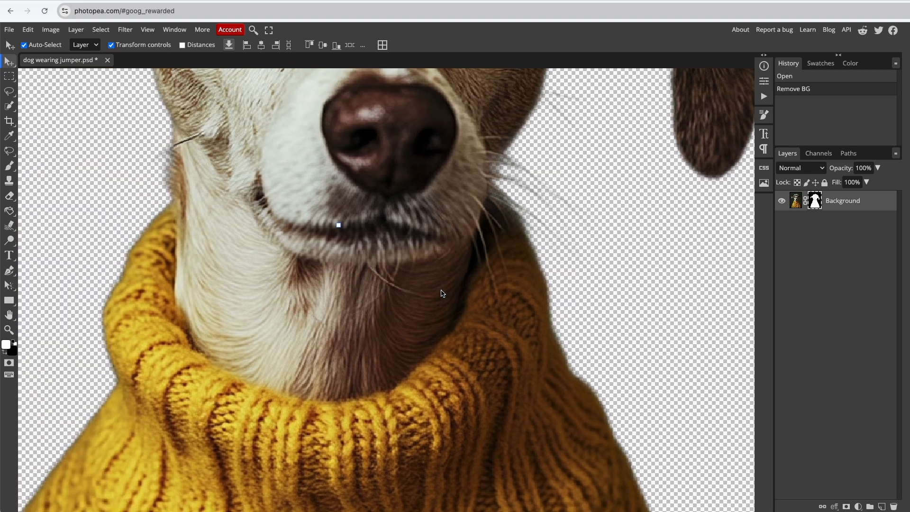
pyautogui.scroll(5, 441, 293)
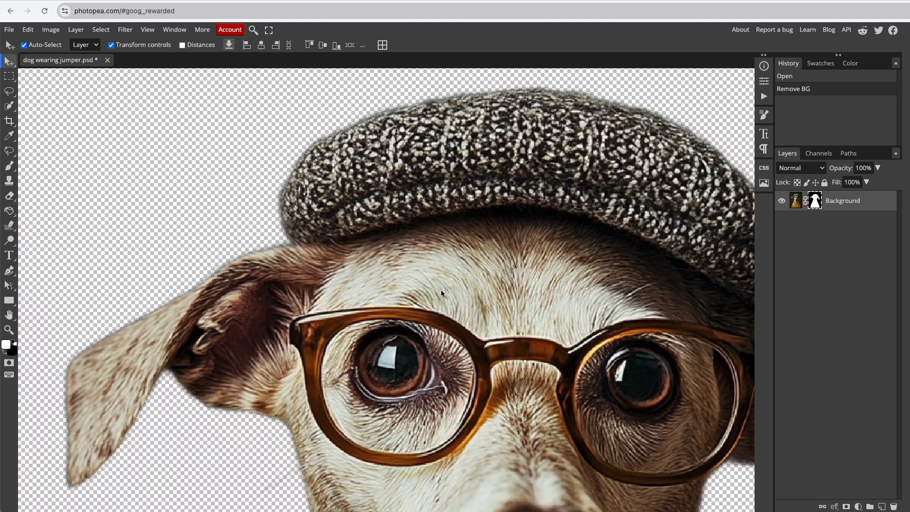
pyautogui.hscroll(6, 441, 293)
pyautogui.scroll(-2, 441, 293)
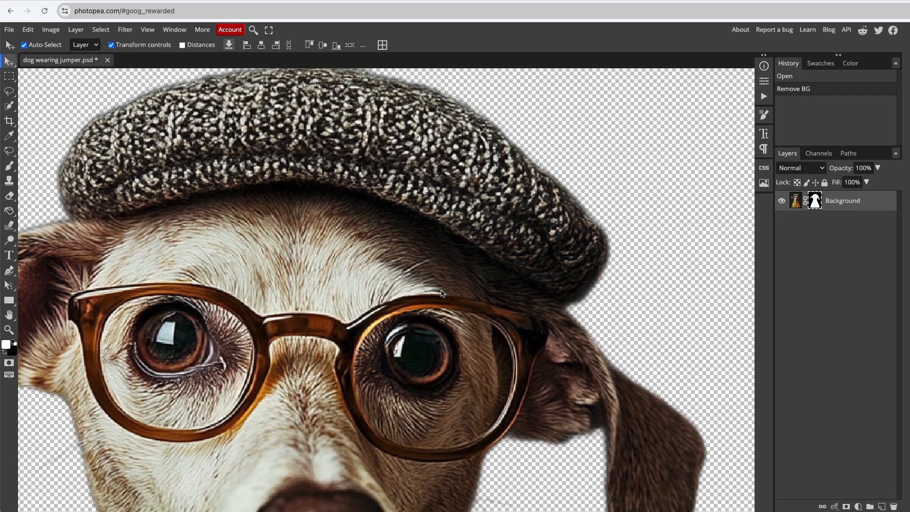
pyautogui.scroll(-1, 440, 293)
pyautogui.hscroll(1, 441, 293)
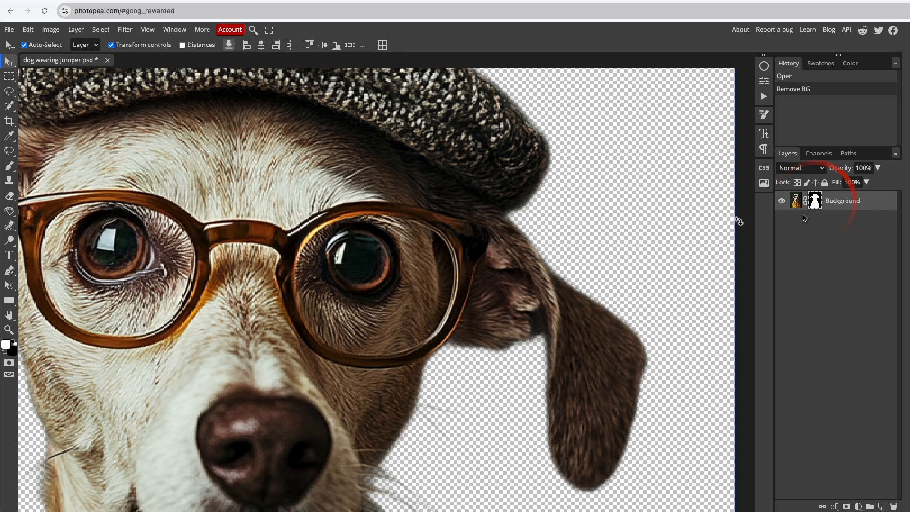
pyautogui.scroll(-10, 402, 224)
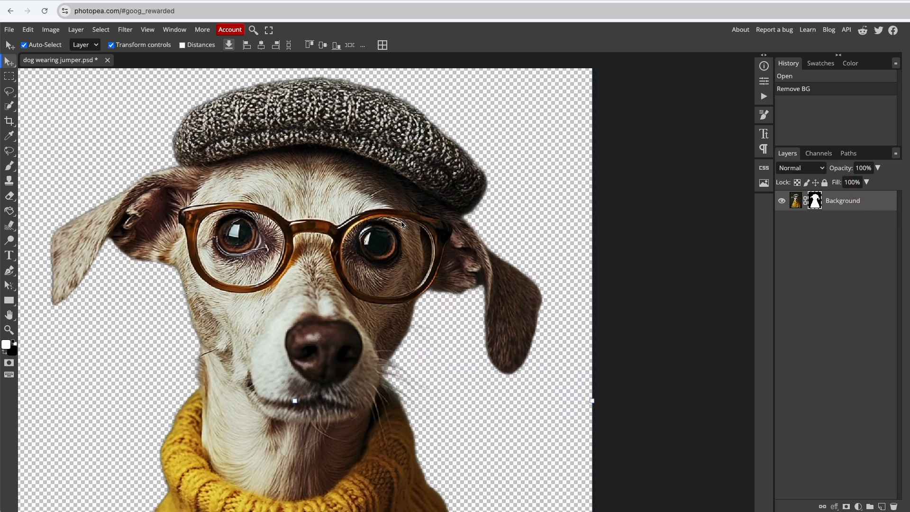
pyautogui.scroll(-1, 402, 225)
pyautogui.hscroll(-3, 402, 225)
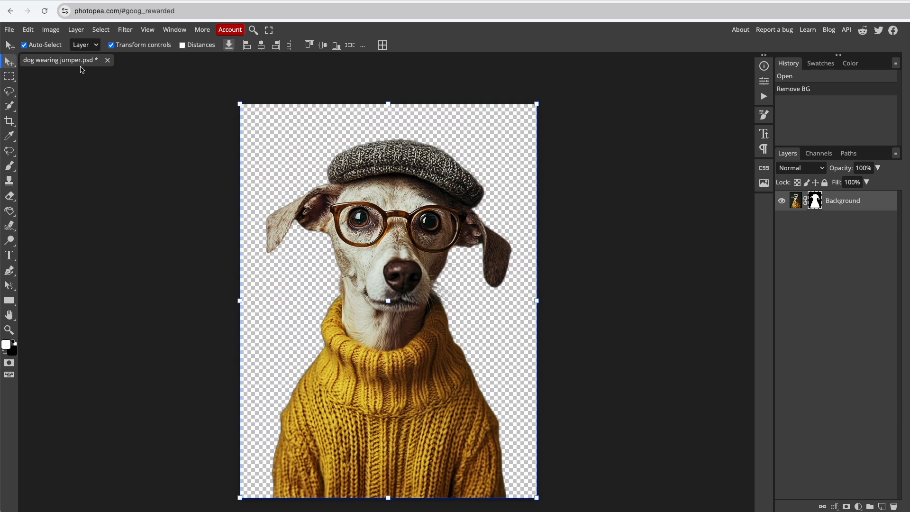
# Export the dog cutout with its transparent background as a PNG.
pyautogui.click(9, 30)
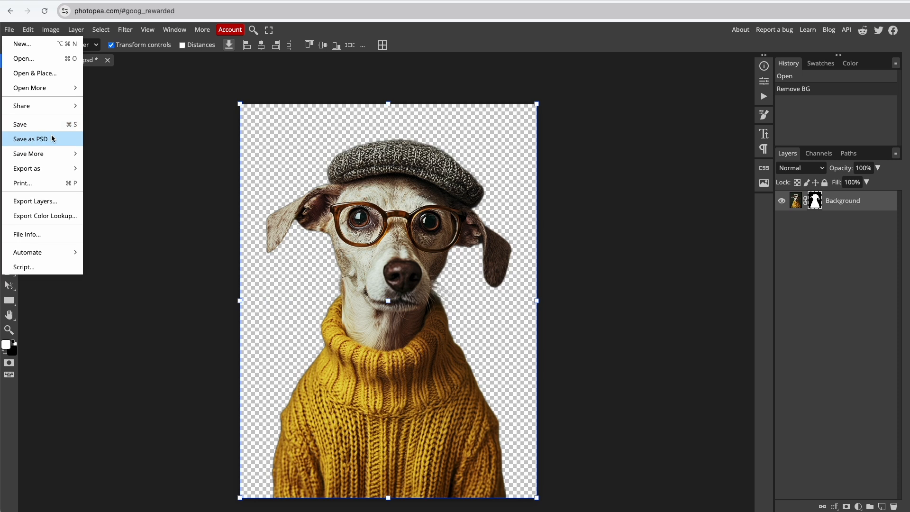
pyautogui.moveTo(55, 171)
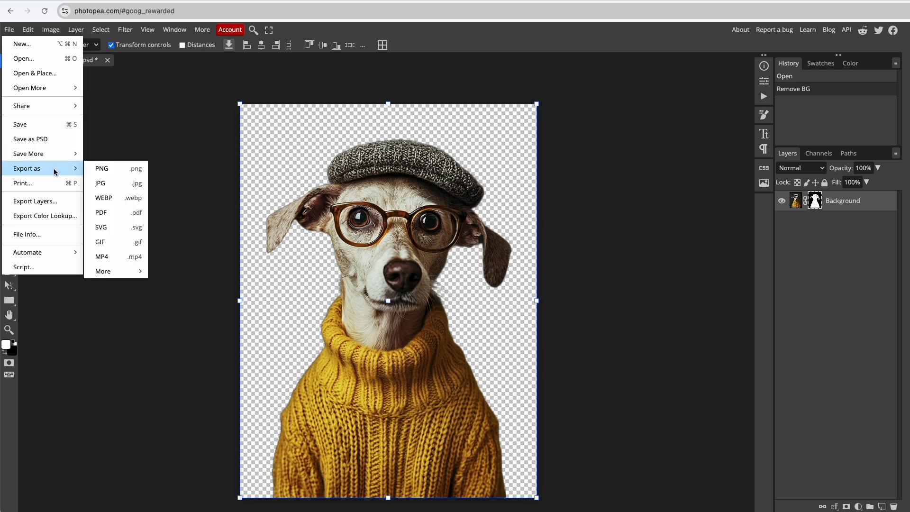
pyautogui.click(124, 171)
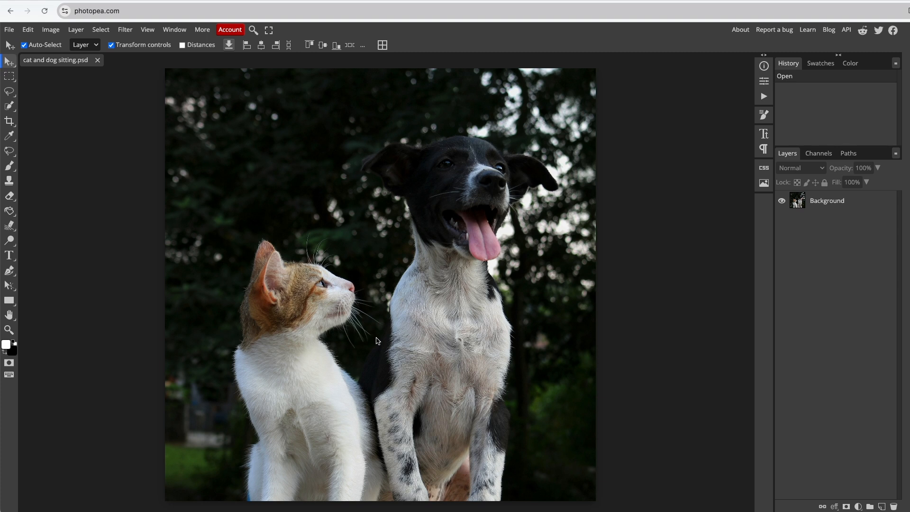
# Examine the cat's whiskers and the dog's dark fur against the background in the cat and dog photo.
pyautogui.scroll(8, 378, 341)
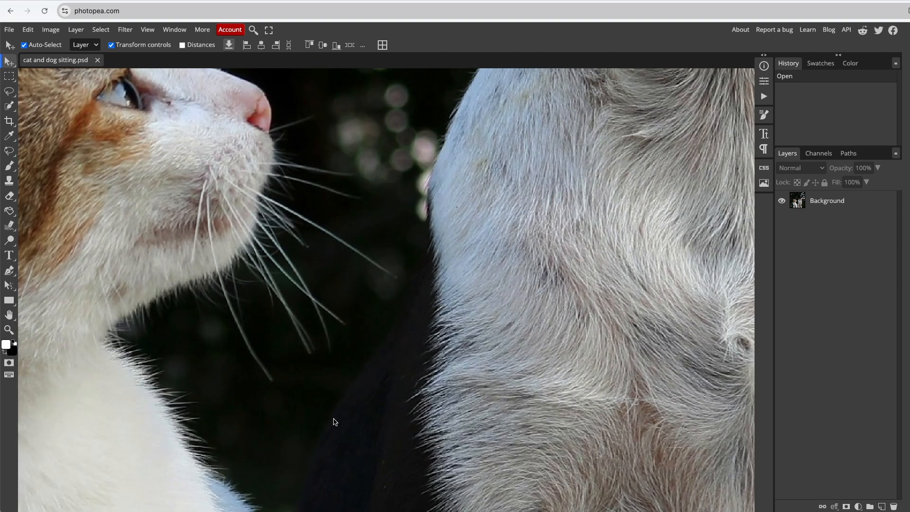
pyautogui.scroll(-6, 403, 300)
pyautogui.scroll(5, 402, 296)
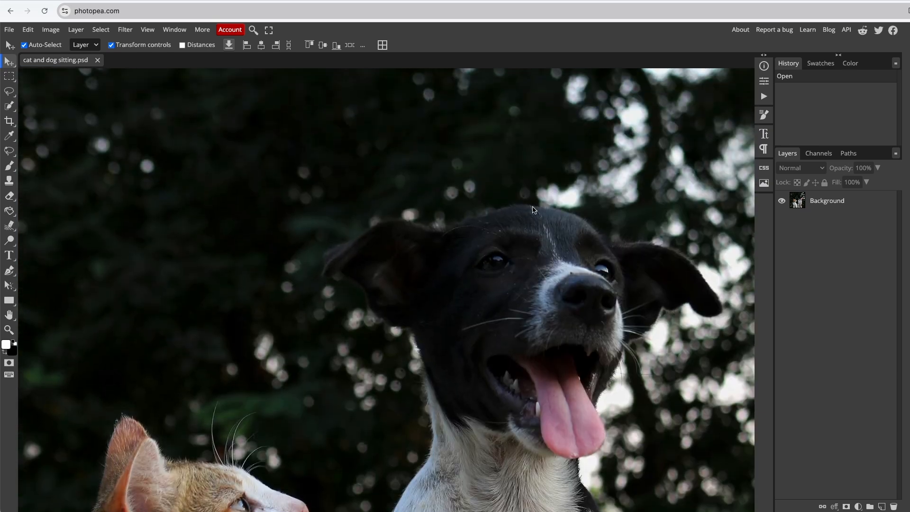
pyautogui.scroll(-4, 533, 209)
pyautogui.scroll(-2, 533, 209)
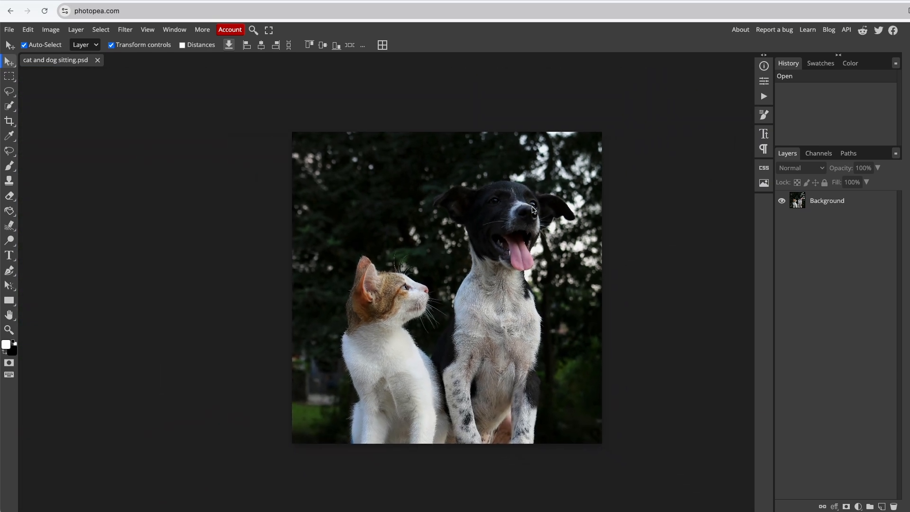
pyautogui.scroll(2, 533, 209)
pyautogui.scroll(-2, 532, 207)
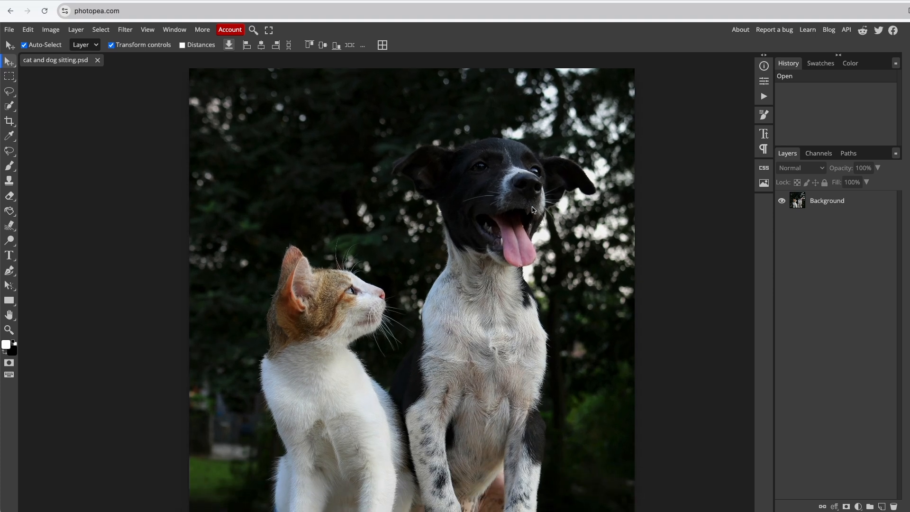
# Run Remove BG twice on the Background layer to cut out the cat and dog.
pyautogui.click(797, 199)
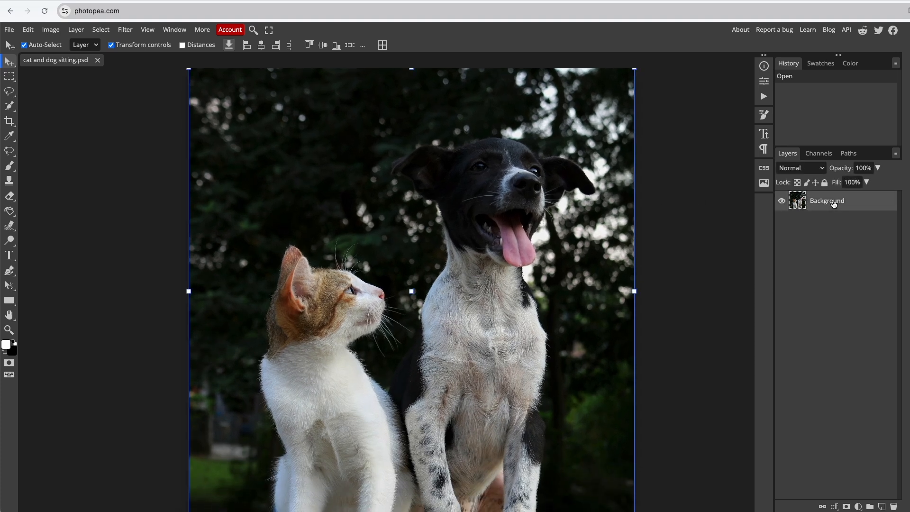
pyautogui.click(101, 30)
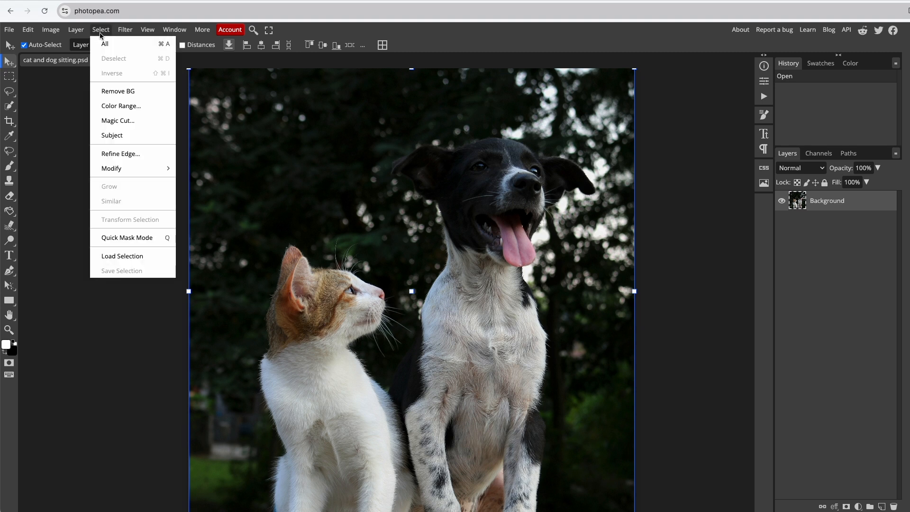
pyautogui.click(151, 95)
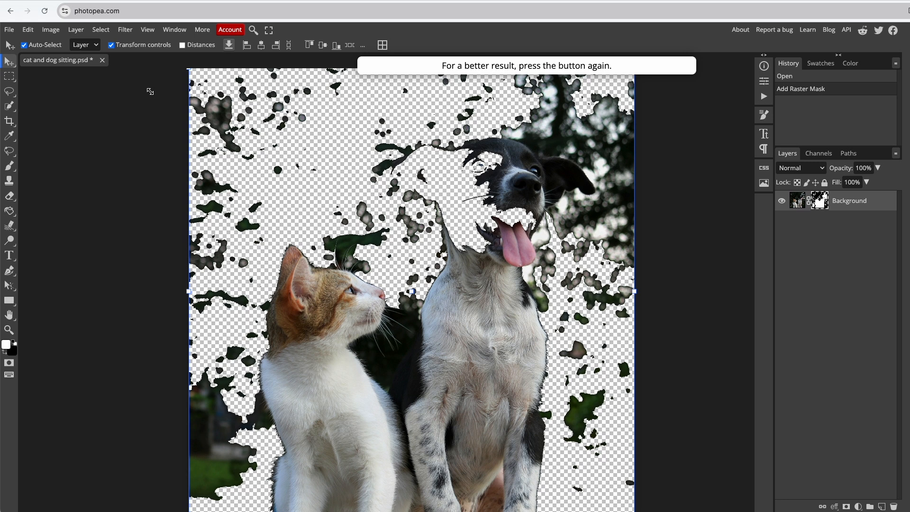
pyautogui.click(108, 33)
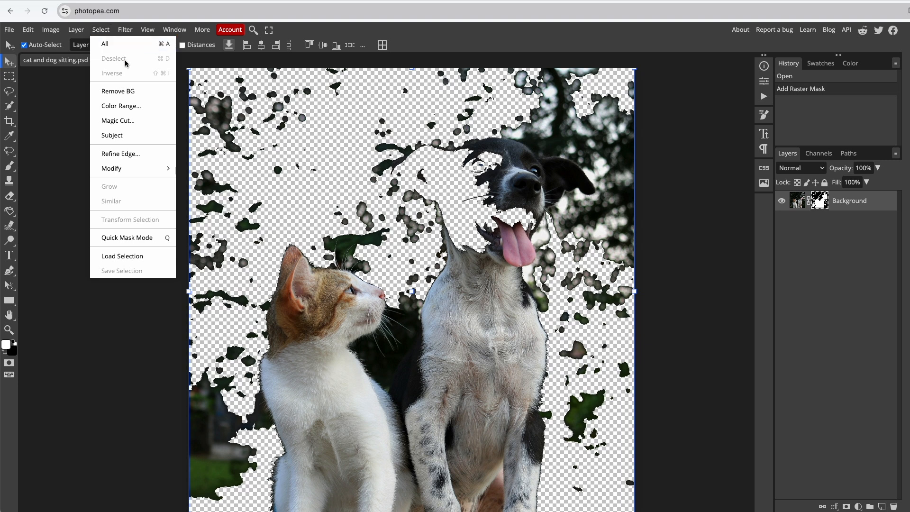
pyautogui.click(144, 92)
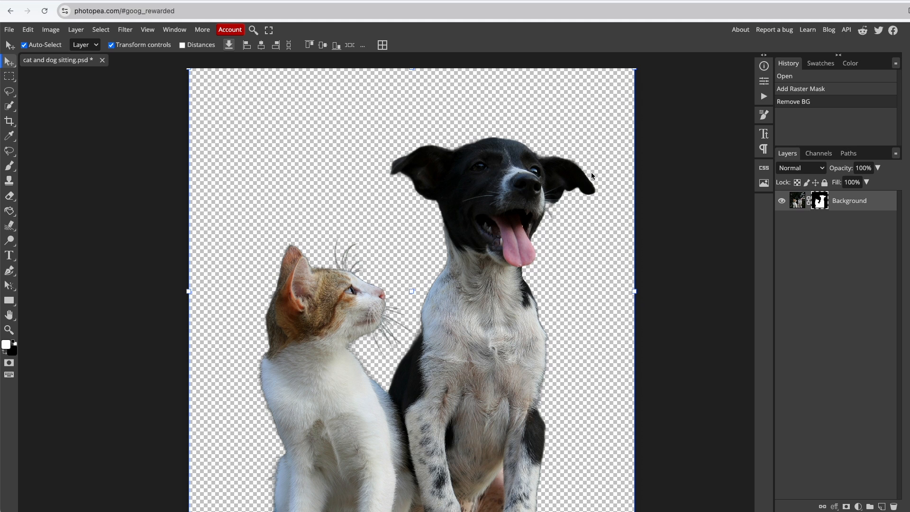
# Add a white Color Fill layer and place it beneath the masked Background layer.
pyautogui.scroll(-2, 591, 175)
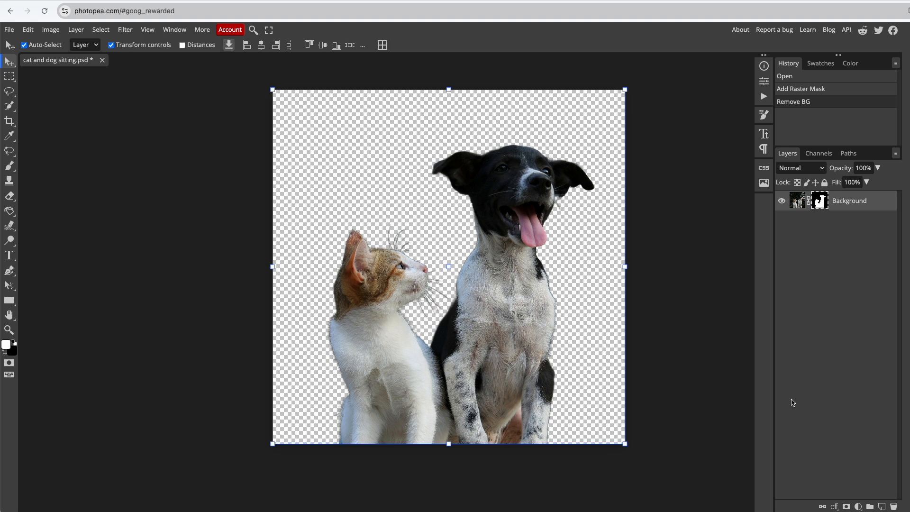
pyautogui.click(858, 506)
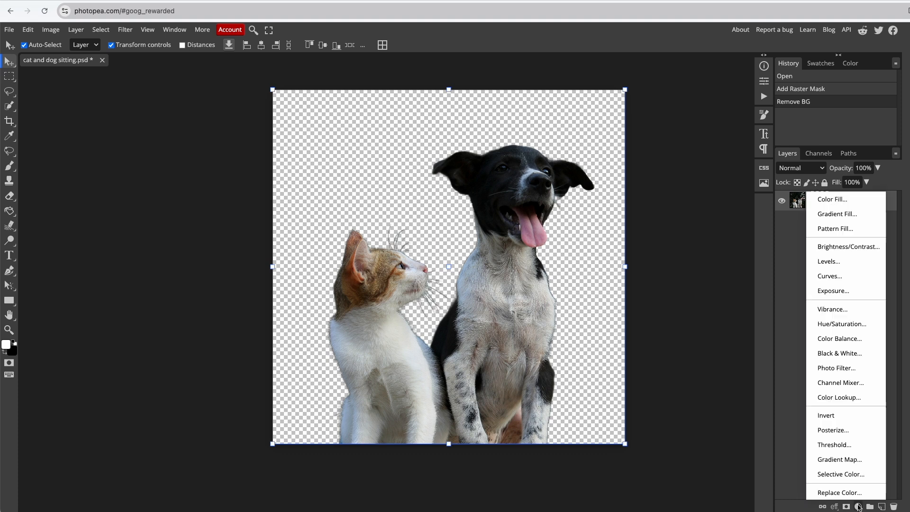
pyautogui.click(834, 205)
pyautogui.click(269, 124)
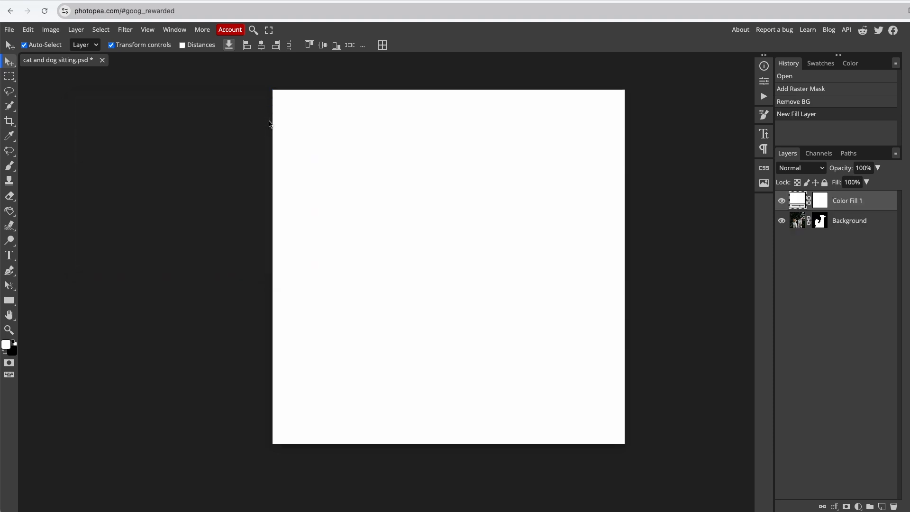
pyautogui.moveTo(818, 211); pyautogui.dragTo(819, 237)
# Inspect the fur and whisker edges of the cat and dog against the white fill.
pyautogui.scroll(5, 409, 309)
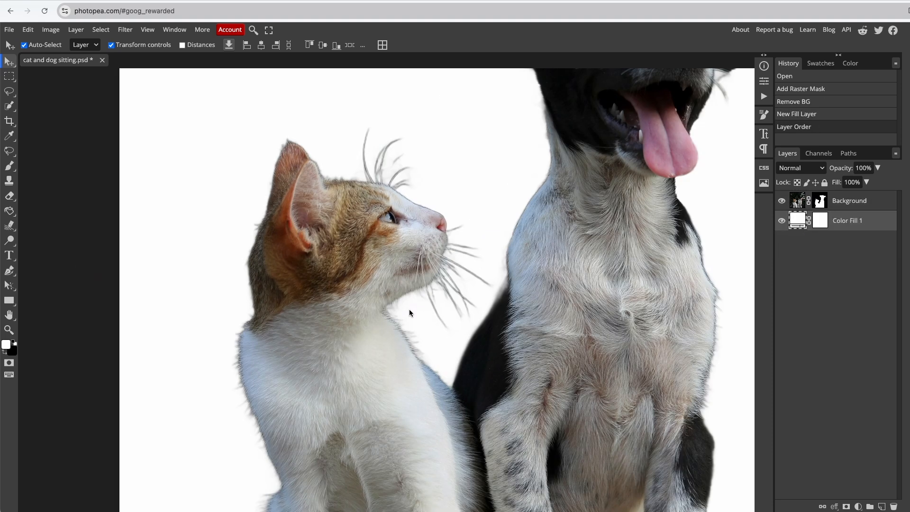
pyautogui.scroll(3, 311, 416)
pyautogui.scroll(-8, 573, 257)
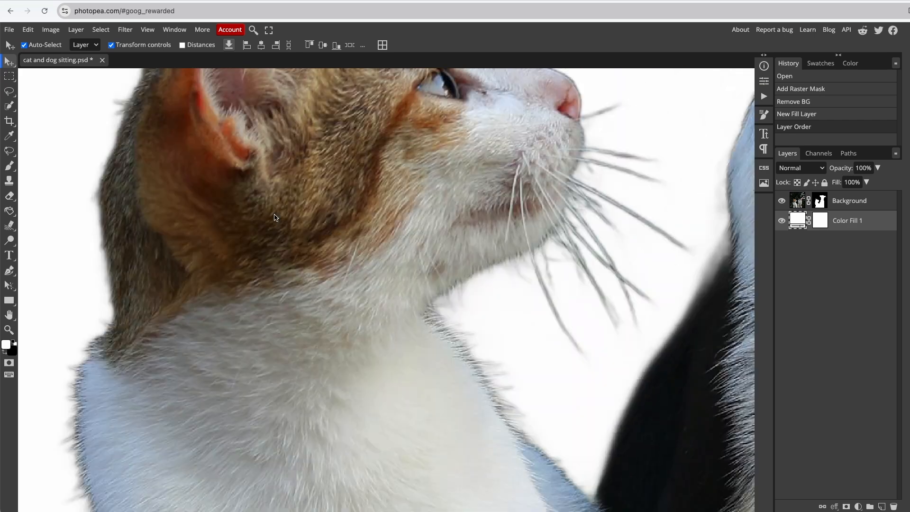
pyautogui.scroll(2, 633, 285)
pyautogui.scroll(-1, 523, 336)
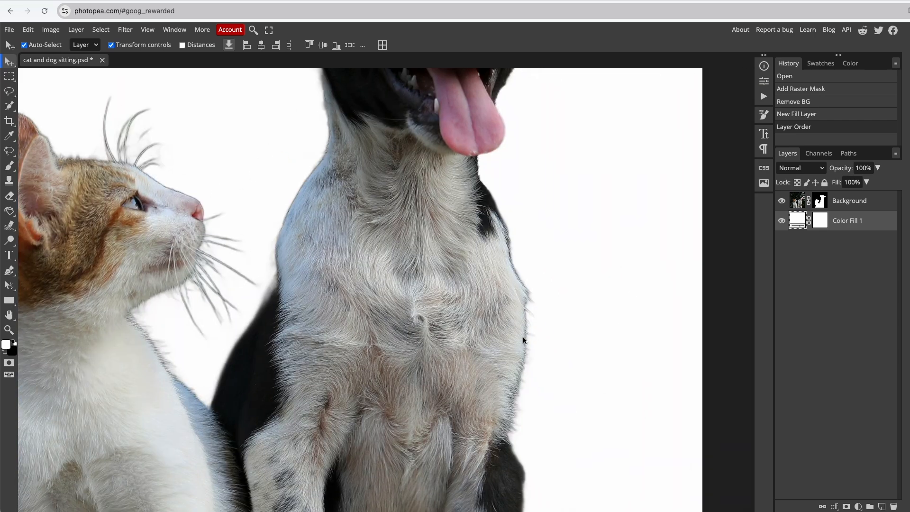
pyautogui.scroll(5, 505, 262)
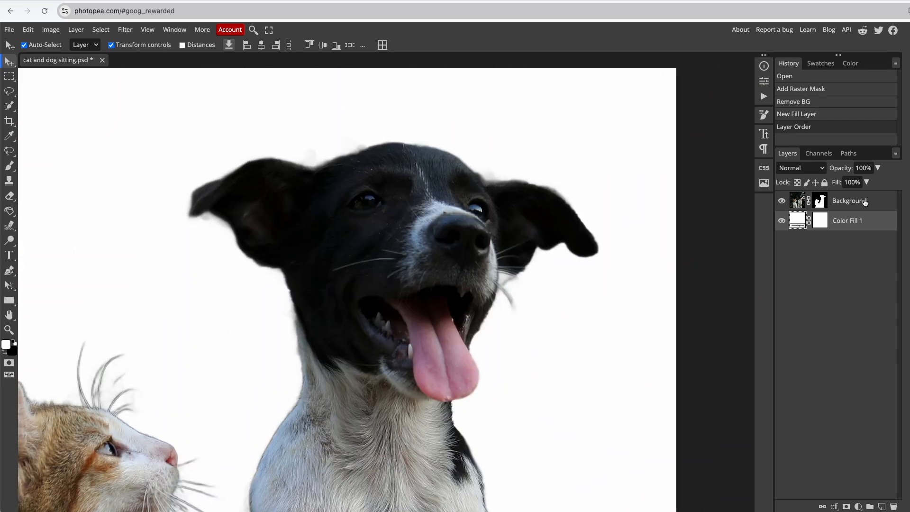
# Duplicate the masked Background layer and hide the copy as a backup.
pyautogui.click(865, 203)
pyautogui.rightClick(865, 202)
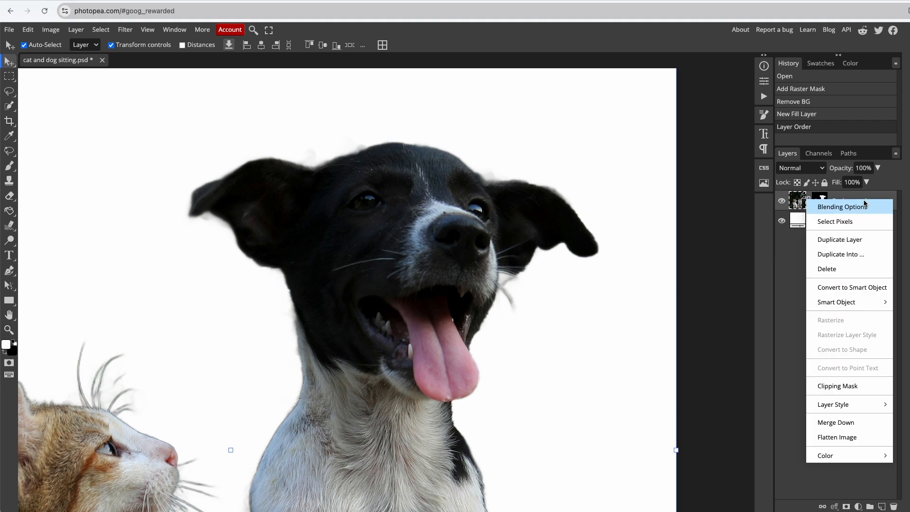
pyautogui.click(853, 239)
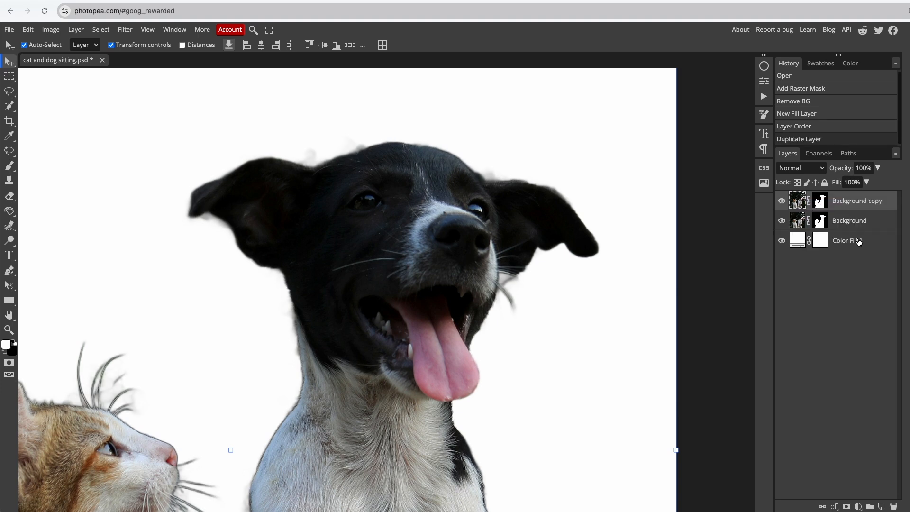
pyautogui.click(782, 202)
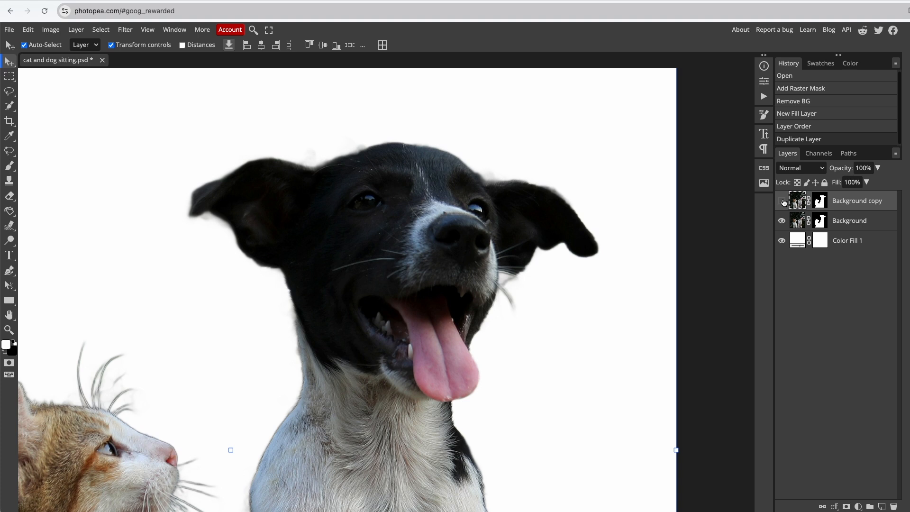
# Select the raster mask of the visible Background layer and activate the Smudge Tool.
pyautogui.click(822, 226)
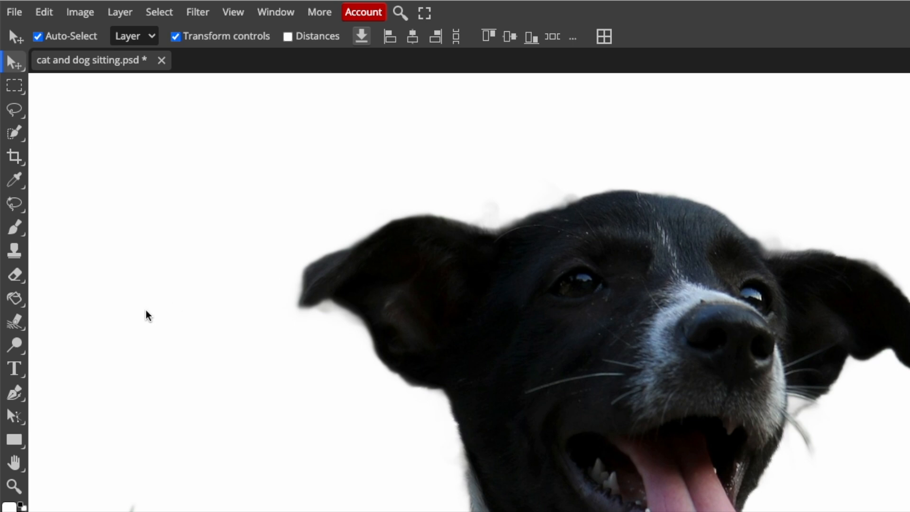
pyautogui.scroll(-2, 72, 227)
pyautogui.scroll(-1, 113, 324)
pyautogui.hscroll(-2, 112, 322)
pyautogui.scroll(-2, 112, 322)
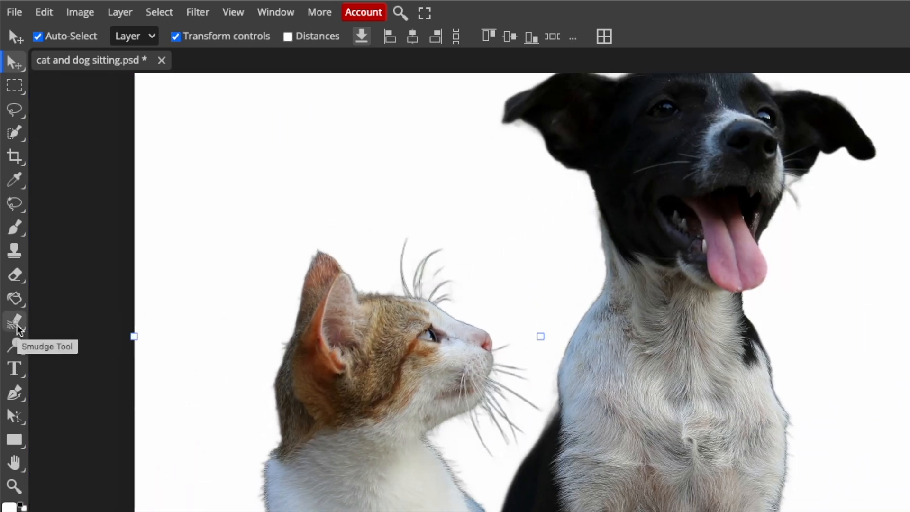
pyautogui.rightClick(16, 325)
pyautogui.click(71, 369)
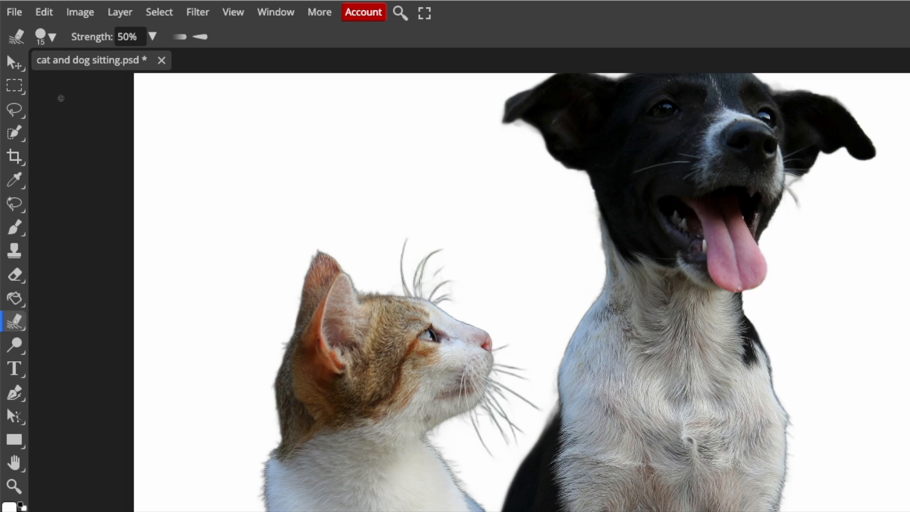
# Set the Smudge Tool to a 212 px brush with 0% hardness and 16% strength.
pyautogui.click(46, 36)
pyautogui.moveTo(143, 84); pyautogui.dragTo(180, 81)
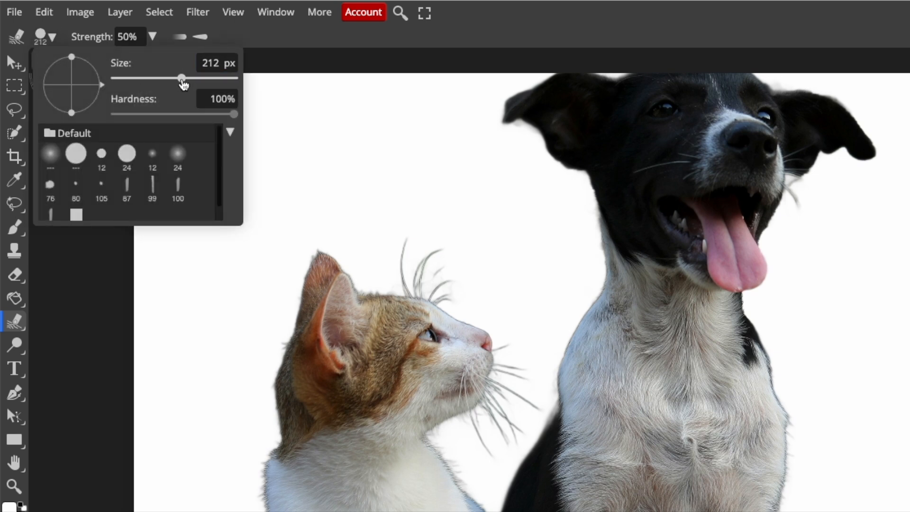
pyautogui.moveTo(231, 116); pyautogui.dragTo(113, 114)
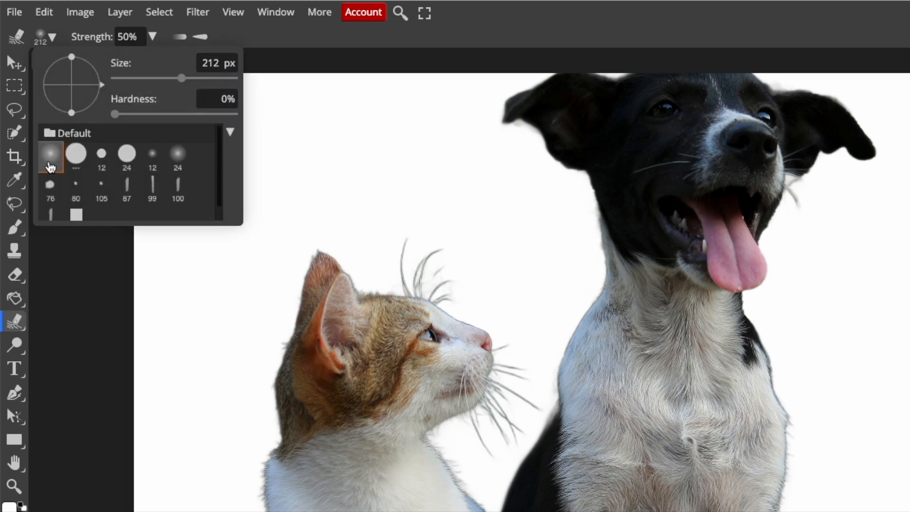
pyautogui.click(152, 36)
pyautogui.moveTo(114, 60); pyautogui.dragTo(86, 59)
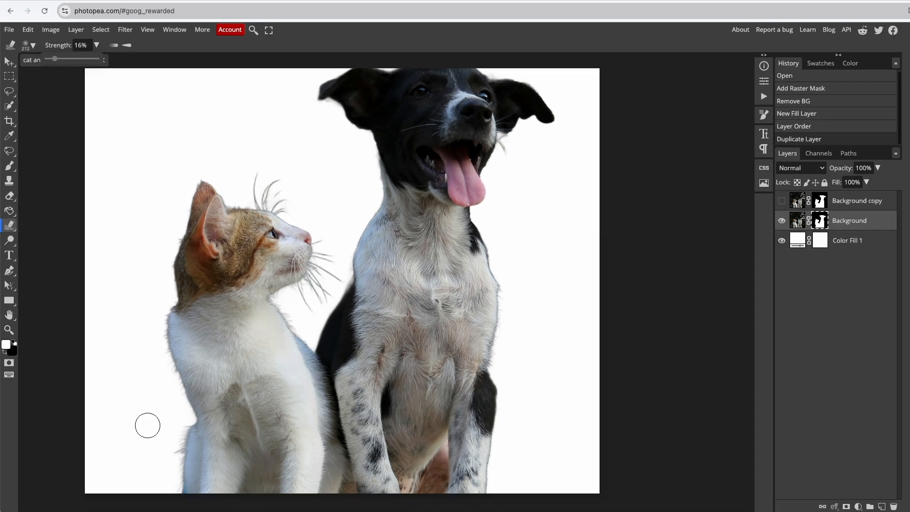
# Smudge the mask along the cat's outer back edge and both outer sides of the dog's body.
pyautogui.click(36, 42)
pyautogui.moveTo(139, 75)
pyautogui.mouseDown()
pyautogui.moveTo(153, 76)
pyautogui.moveTo(173, 451)
pyautogui.moveTo(171, 417)
pyautogui.mouseUp()
pyautogui.moveTo(168, 408); pyautogui.dragTo(159, 360)
pyautogui.moveTo(157, 355); pyautogui.dragTo(153, 321)
pyautogui.moveTo(503, 259)
pyautogui.mouseDown()
pyautogui.moveTo(515, 350)
pyautogui.moveTo(490, 474)
pyautogui.mouseUp()
pyautogui.moveTo(356, 203)
pyautogui.mouseDown()
pyautogui.moveTo(349, 213)
pyautogui.moveTo(363, 231)
pyautogui.mouseUp()
# Reduce the smudge brush to 176 px and soften the mask edges in the gap between the cat and dog.
pyautogui.click(29, 45)
pyautogui.moveTo(133, 75); pyautogui.dragTo(105, 75)
pyautogui.scroll(3, 303, 327)
pyautogui.moveTo(325, 346)
pyautogui.mouseDown()
pyautogui.moveTo(247, 267)
pyautogui.moveTo(283, 250)
pyautogui.mouseUp()
pyautogui.scroll(2, 350, 180)
pyautogui.moveTo(301, 132)
pyautogui.mouseDown()
pyautogui.moveTo(337, 149)
pyautogui.moveTo(292, 126)
pyautogui.moveTo(313, 136)
pyautogui.mouseUp()
pyautogui.scroll(-1, 185, 92)
pyautogui.scroll(-3, 185, 92)
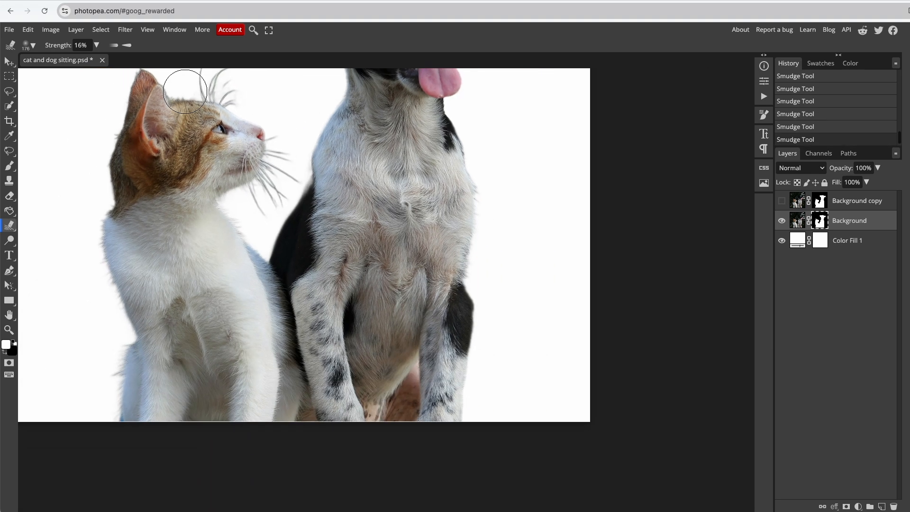
# Activate the Clone Tool with a soft 183 px brush and 20% opacity for work around the cat's whiskers.
pyautogui.scroll(1, 394, 244)
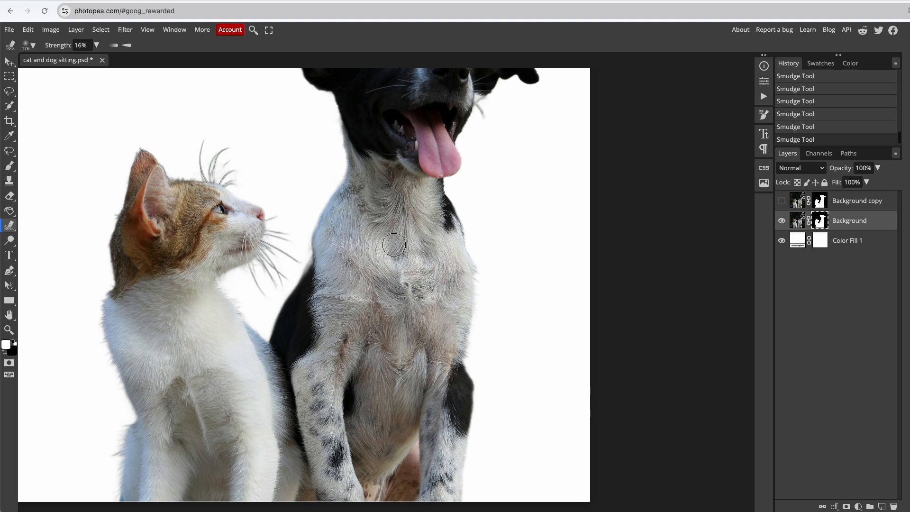
pyautogui.scroll(3, 275, 265)
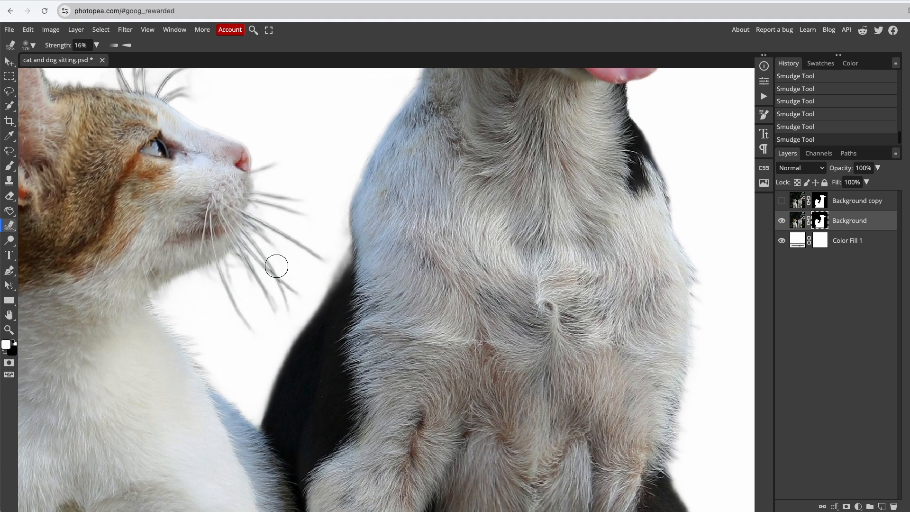
pyautogui.scroll(1, 276, 266)
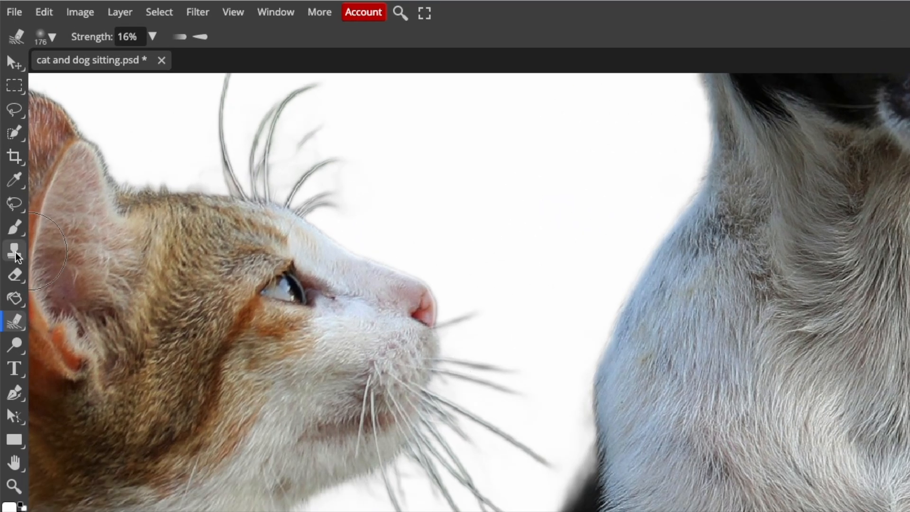
pyautogui.click(15, 251)
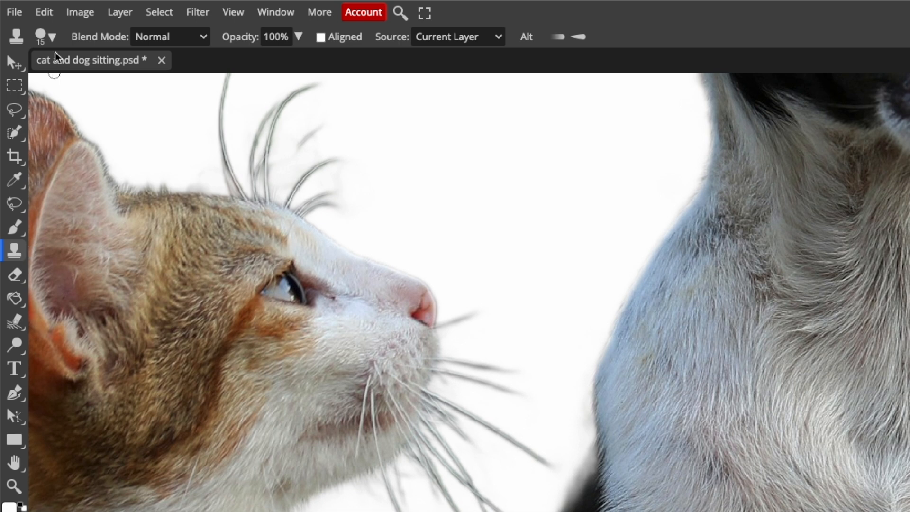
pyautogui.click(50, 36)
pyautogui.click(50, 153)
pyautogui.moveTo(140, 78); pyautogui.dragTo(180, 78)
pyautogui.click(298, 37)
pyautogui.moveTo(302, 58); pyautogui.dragTo(242, 62)
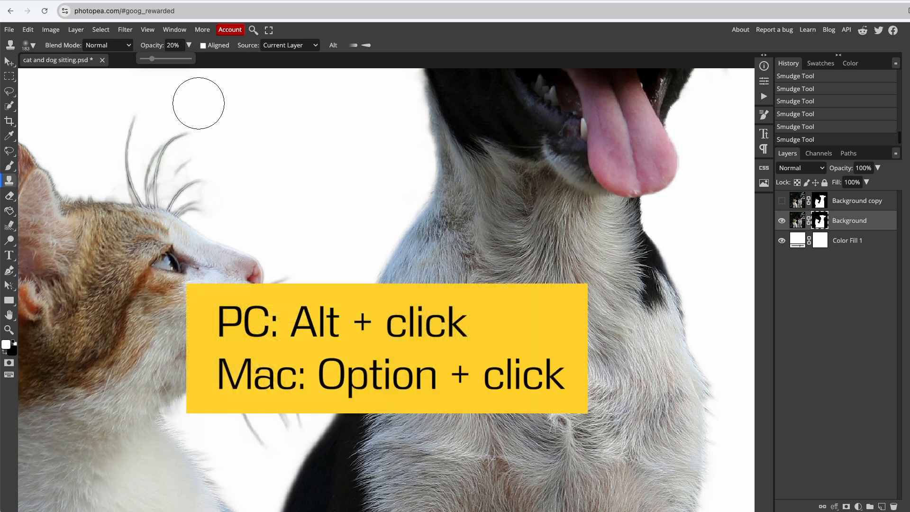
# Sample the empty mask area in front of the cat and clone over its brow and muzzle whiskers, switching to a smaller brush for detail.
pyautogui.keyDown('alt'); pyautogui.click(285, 191); pyautogui.keyUp('alt')
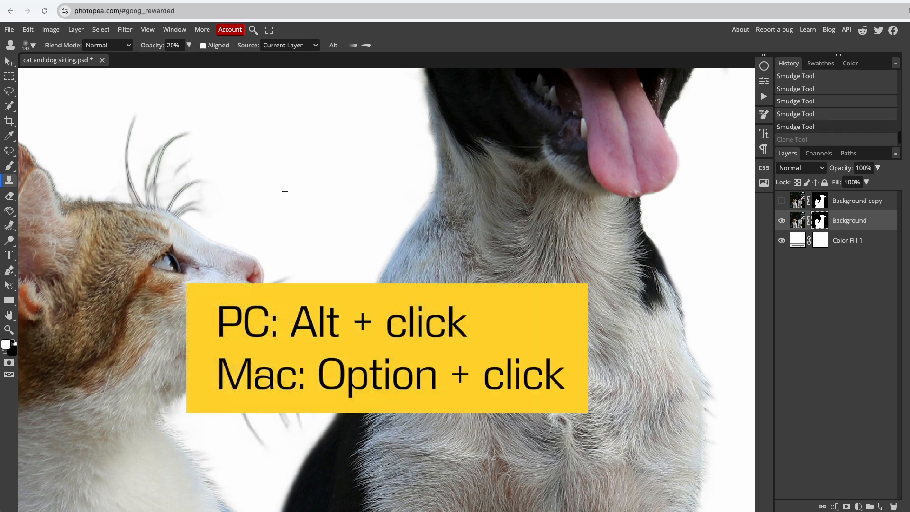
pyautogui.moveTo(254, 183)
pyautogui.mouseDown()
pyautogui.moveTo(187, 151)
pyautogui.moveTo(126, 173)
pyautogui.mouseUp()
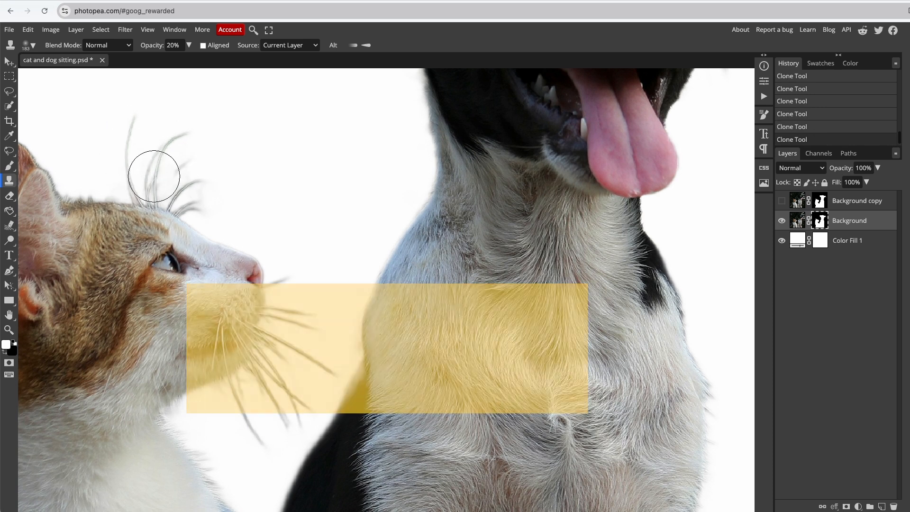
pyautogui.click(29, 45)
pyautogui.moveTo(100, 61); pyautogui.dragTo(79, 60)
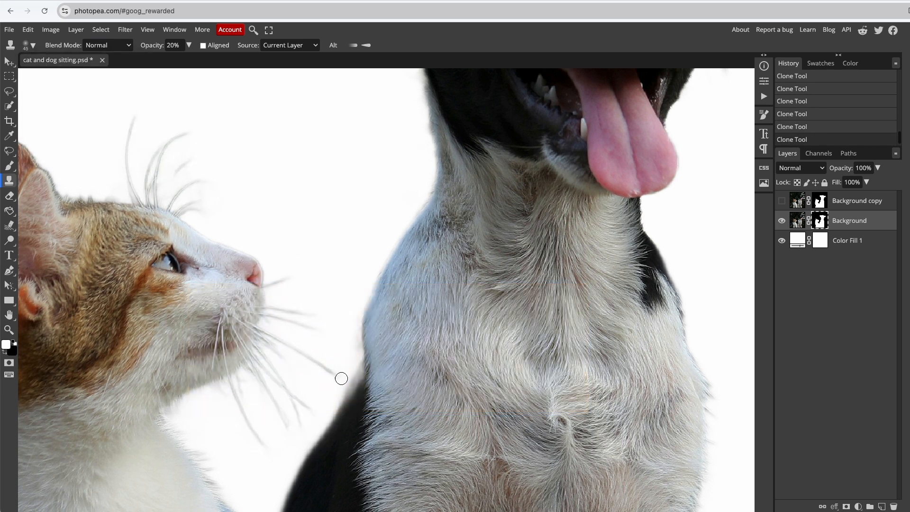
pyautogui.moveTo(259, 347)
pyautogui.mouseDown()
pyautogui.moveTo(299, 311)
pyautogui.moveTo(284, 280)
pyautogui.mouseUp()
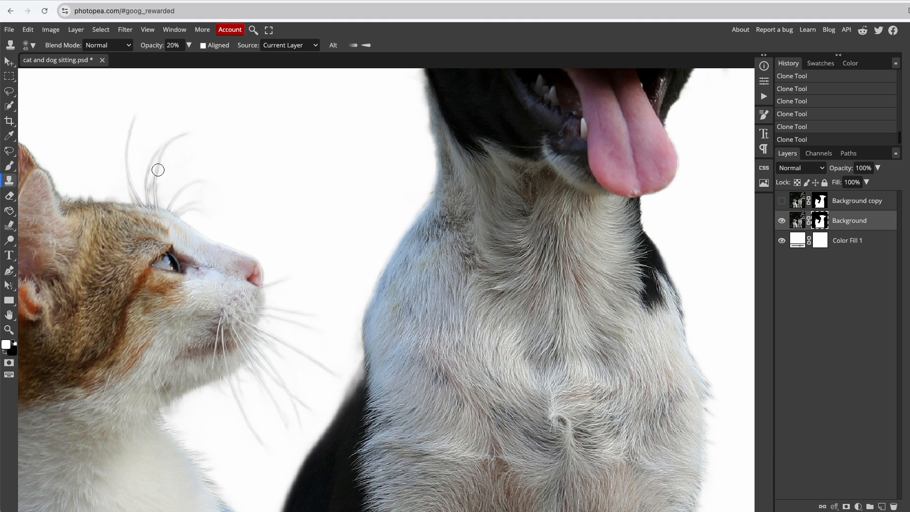
# Enlarge the clone brush to 76 px and fade the stray whiskers beside the dog's muzzle.
pyautogui.scroll(-3, 156, 152)
pyautogui.scroll(4, 420, 182)
pyautogui.press(']')
pyautogui.press(']')
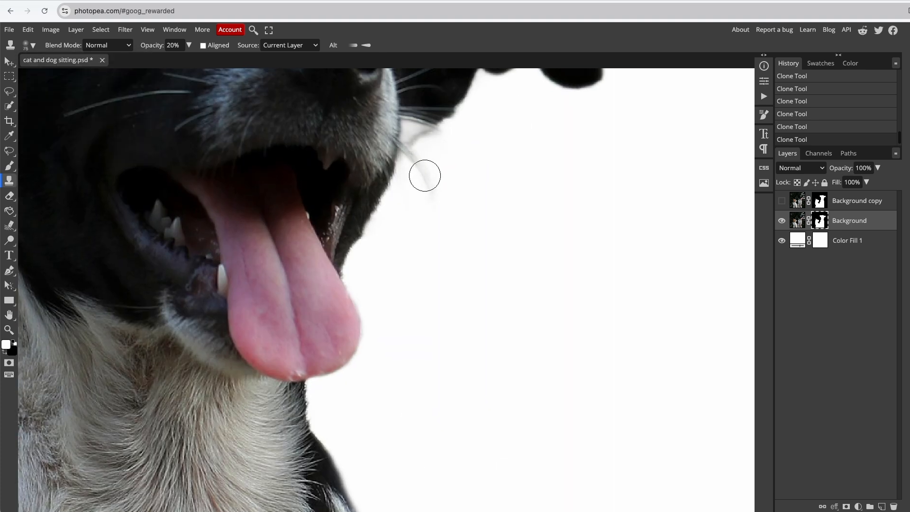
# Compare the refined cutout with the original by toggling the Background copy's visibility, leaving the copy hidden.
pyautogui.scroll(-4, 469, 194)
pyautogui.scroll(-2, 471, 194)
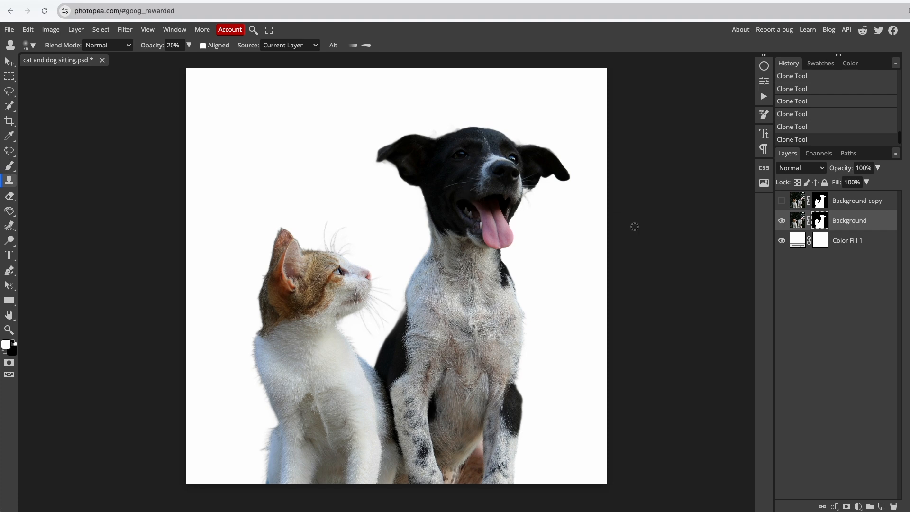
pyautogui.click(782, 201)
pyautogui.click(782, 201)
pyautogui.click(782, 201)
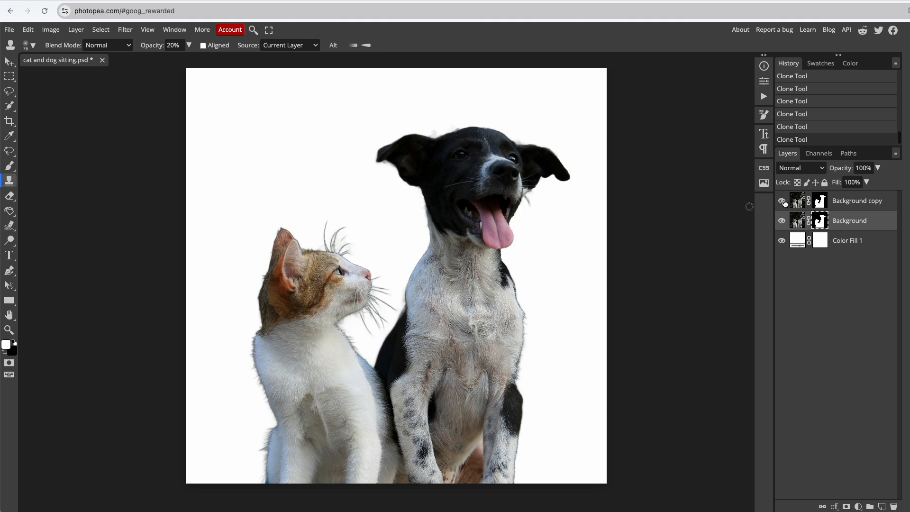
pyautogui.click(781, 201)
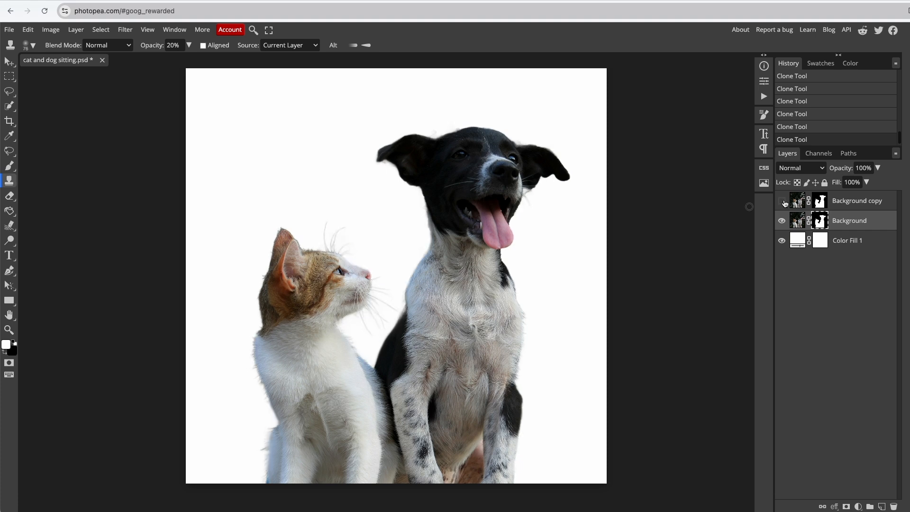
# Hide the white Color Fill 1 layer and open the PNG export settings for the transparent cutout.
pyautogui.click(782, 241)
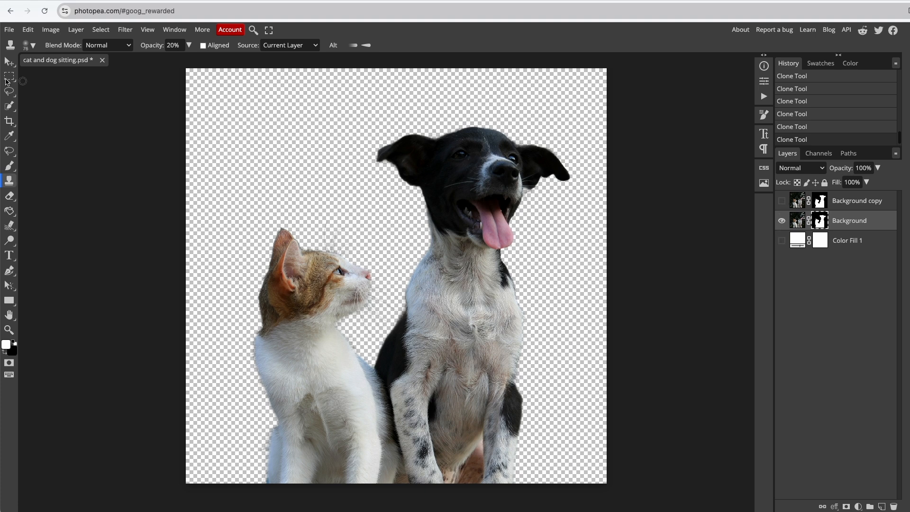
pyautogui.click(9, 30)
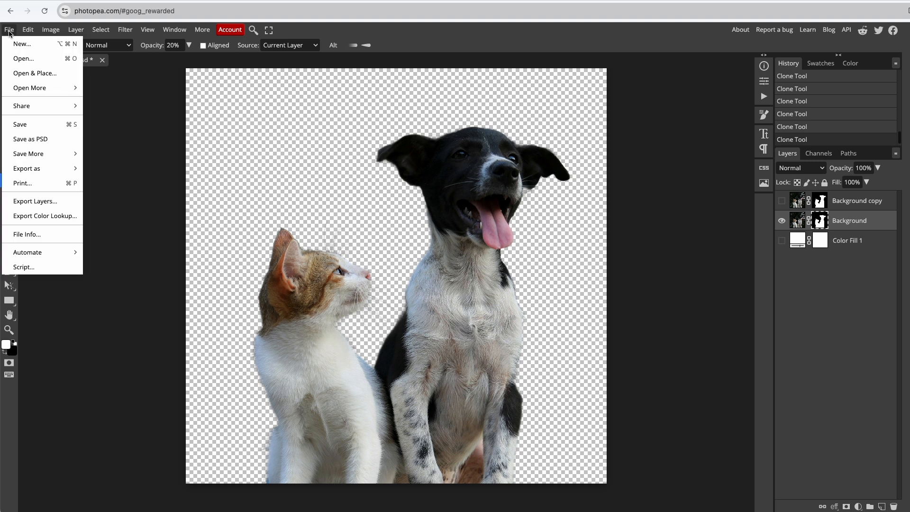
pyautogui.moveTo(60, 168)
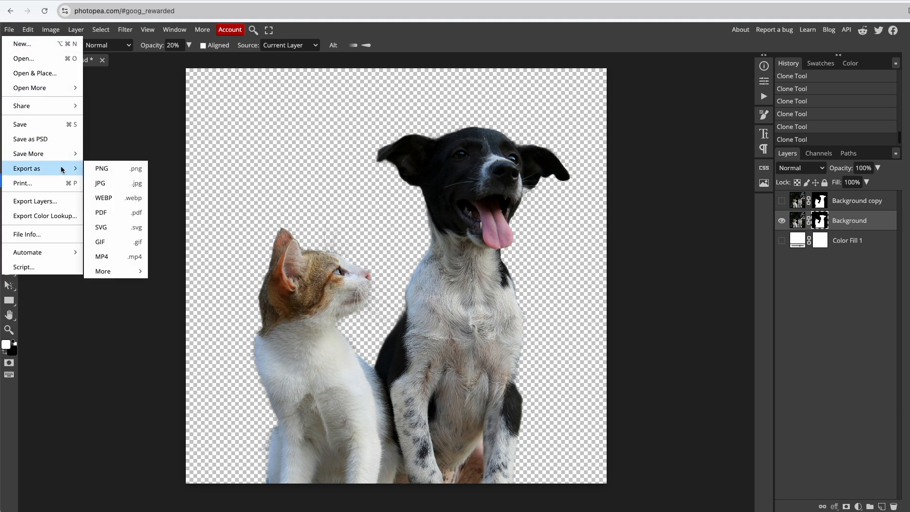
pyautogui.click(121, 169)
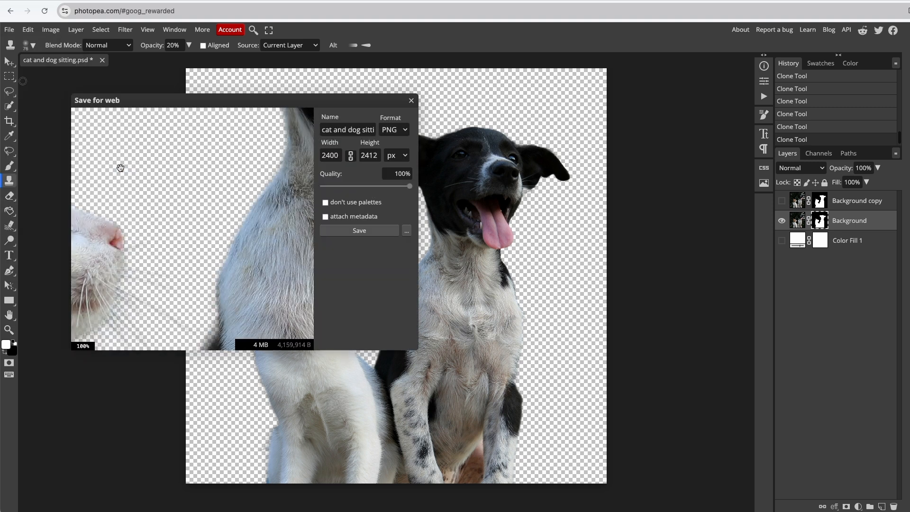